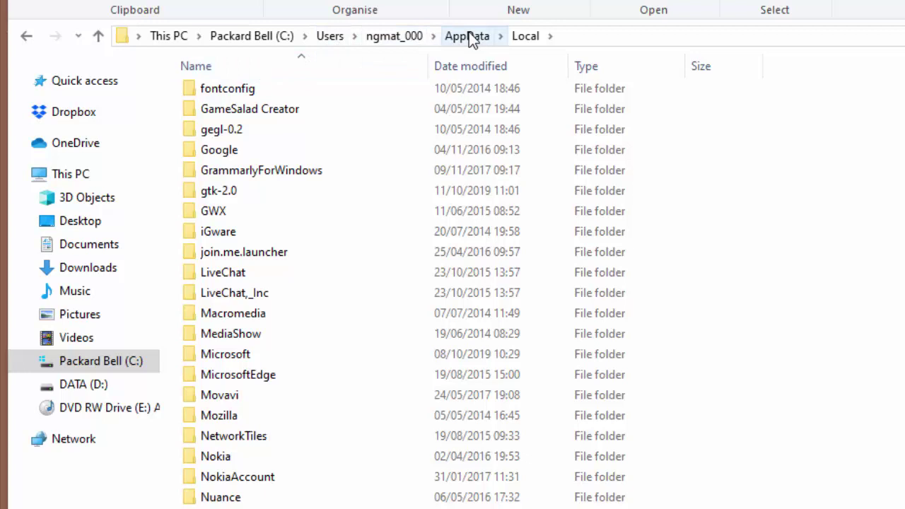
Open the Google, then Chrome, then User Data folders.
scroll(329, 285, down, 1)
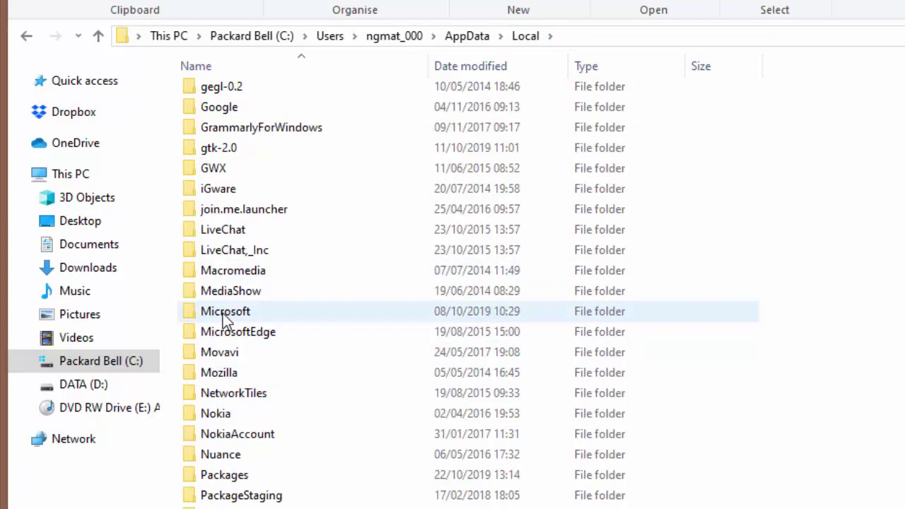
scroll(276, 290, up, 1)
click(210, 152)
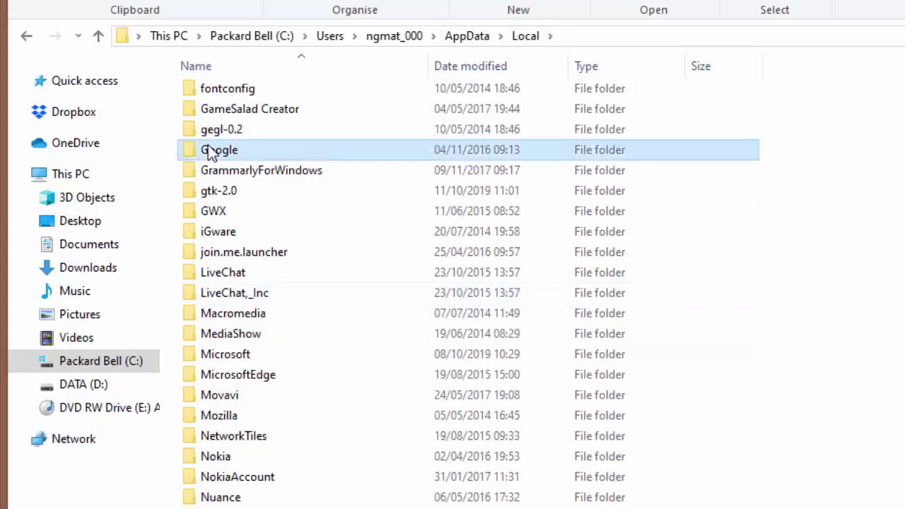
double_click(210, 151)
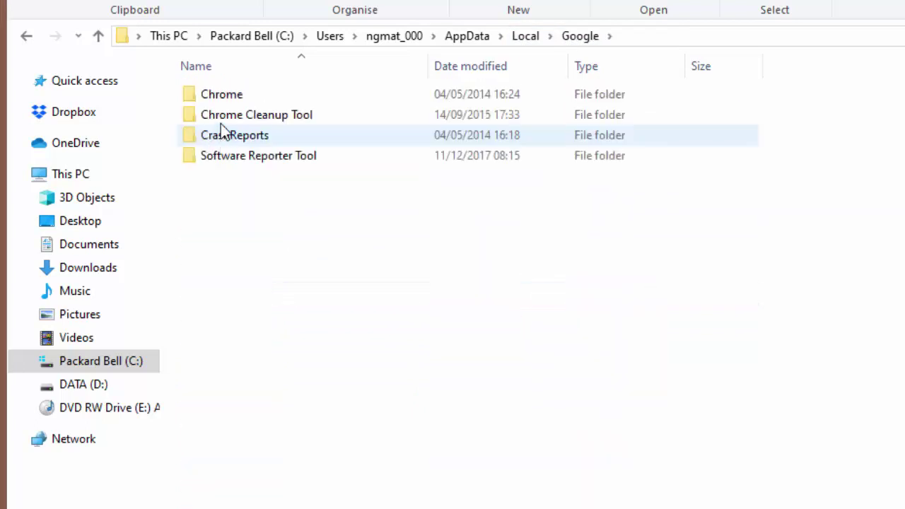
double_click(221, 94)
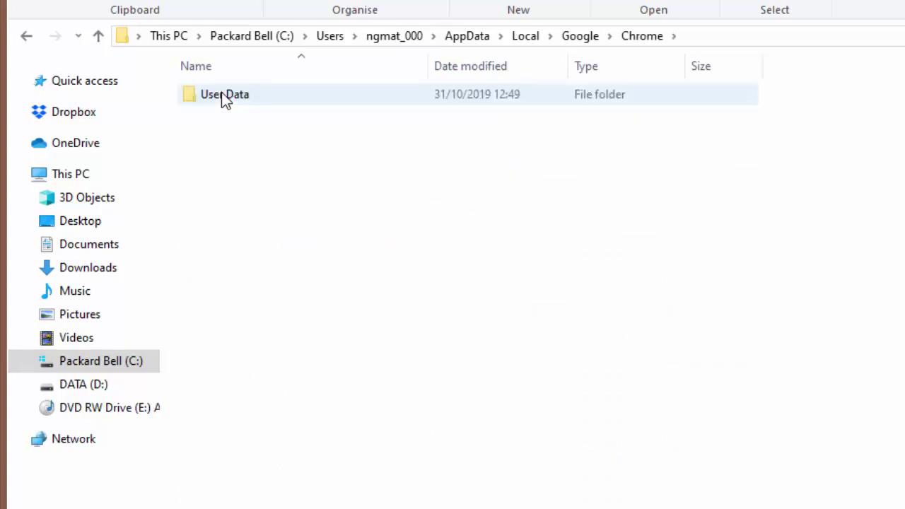
double_click(222, 94)
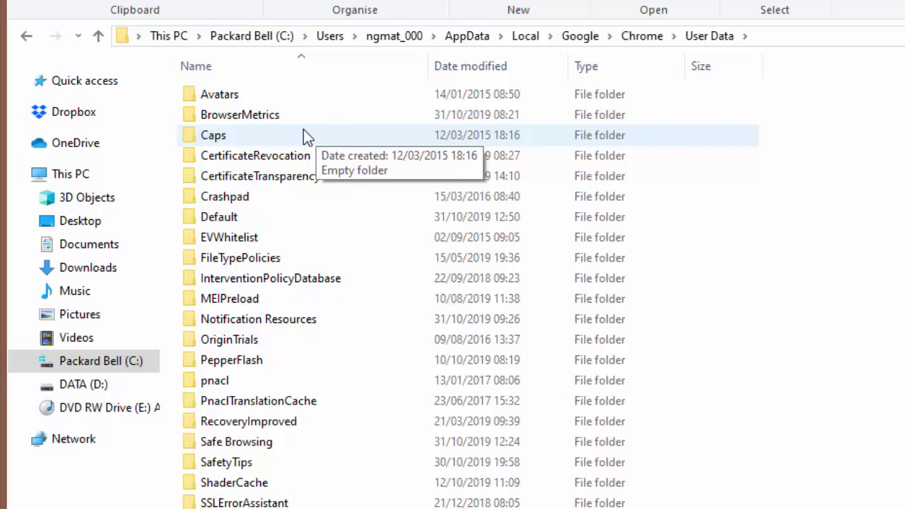
Open the Default profile folder and select its Cache subfolder.
scroll(301, 130, down, 1)
scroll(302, 130, up, 1)
scroll(237, 209, down, 1)
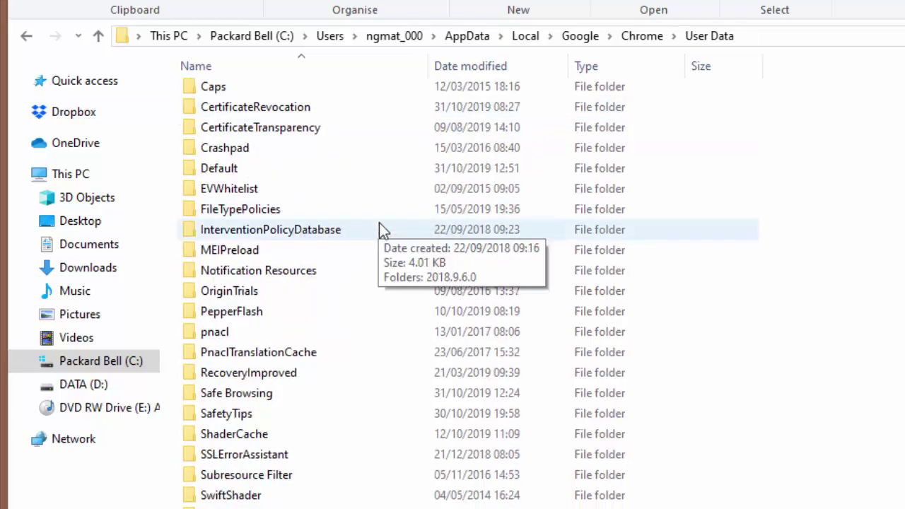
click(215, 168)
double_click(215, 169)
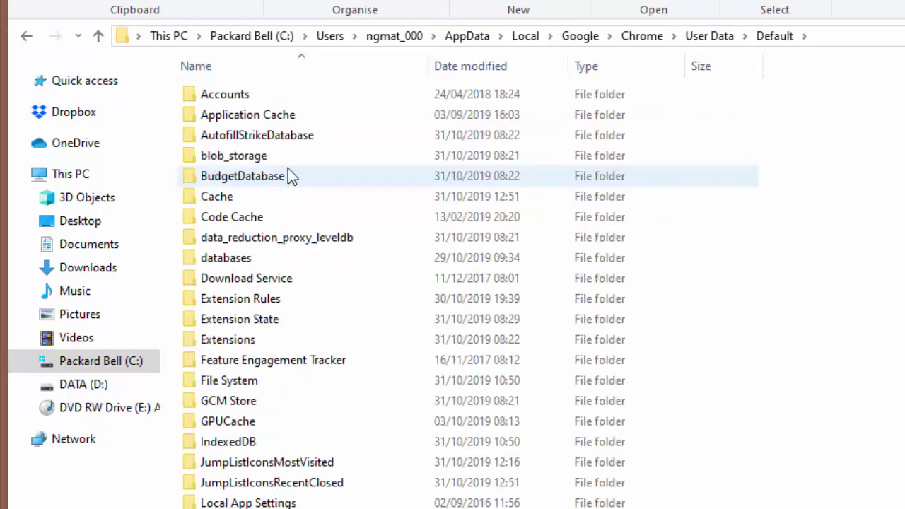
click(227, 196)
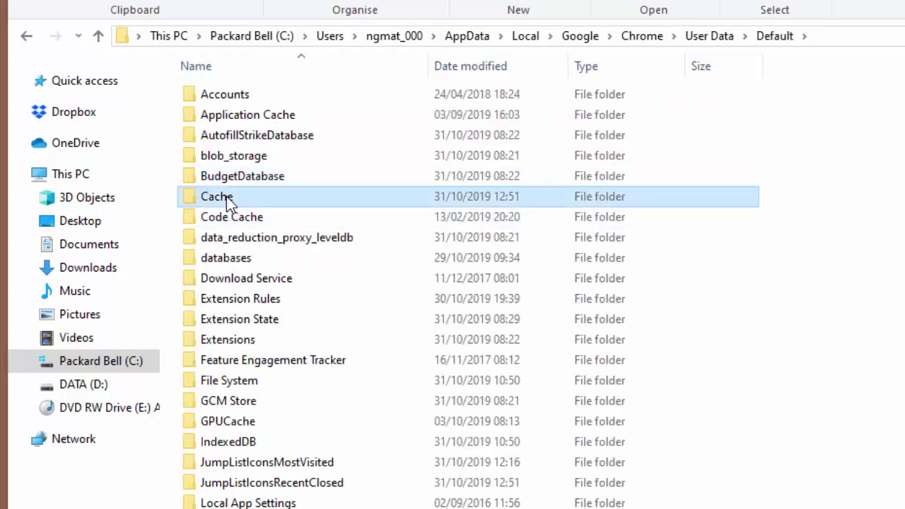
Open the Cache folder and scroll its 1,779 f_ files down to the index file.
double_click(227, 197)
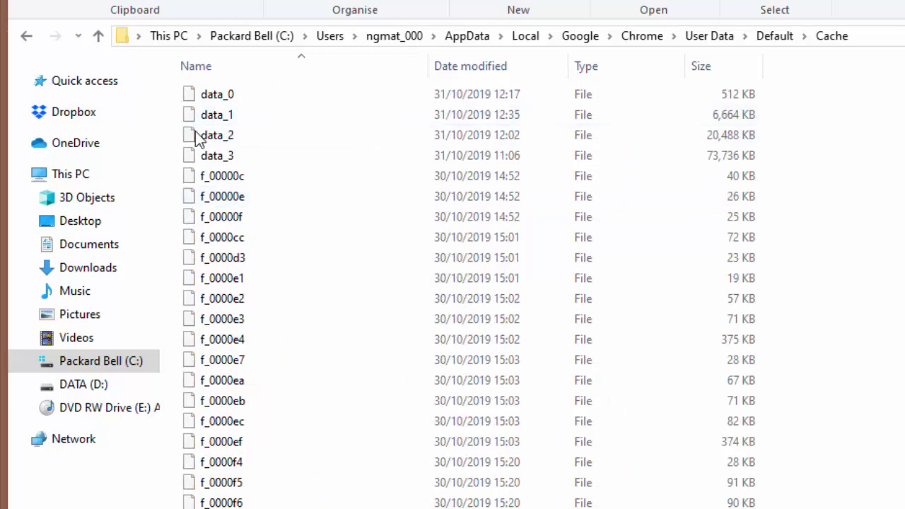
scroll(200, 139, down, 20)
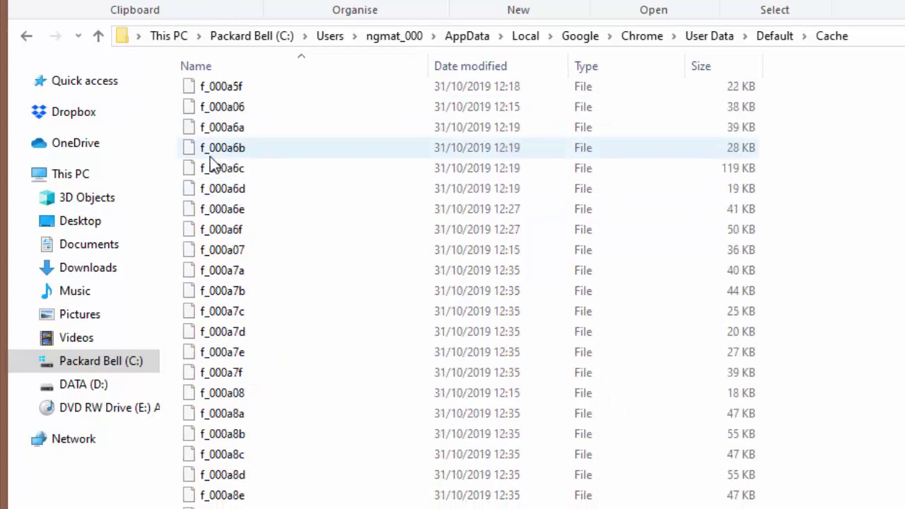
scroll(211, 163, down, 6)
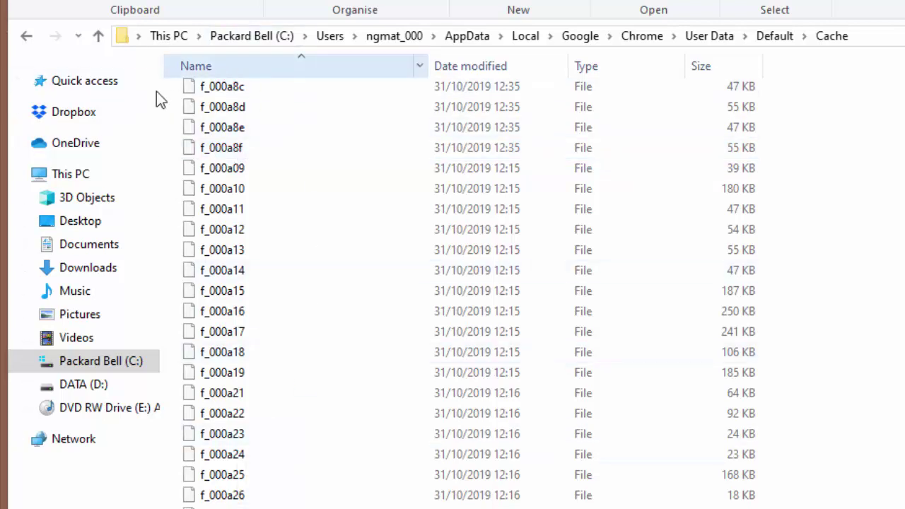
scroll(275, 296, down, 5)
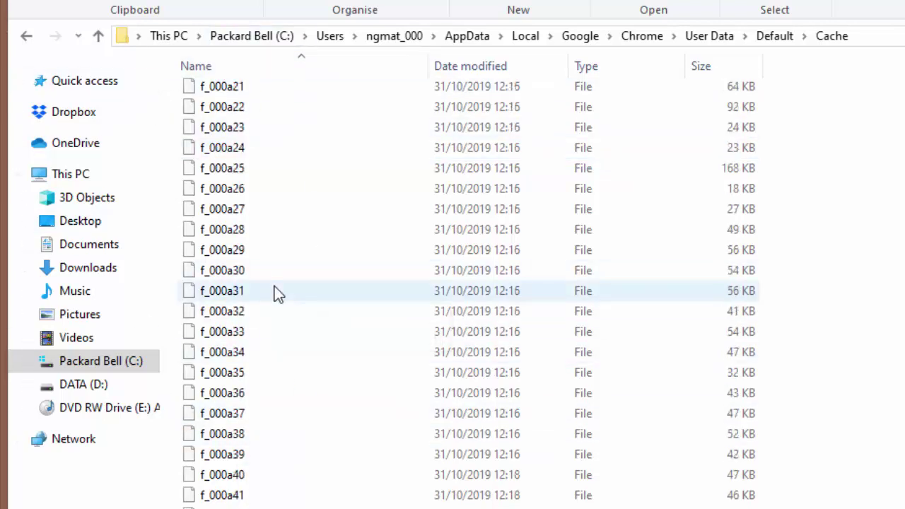
scroll(276, 295, down, 20)
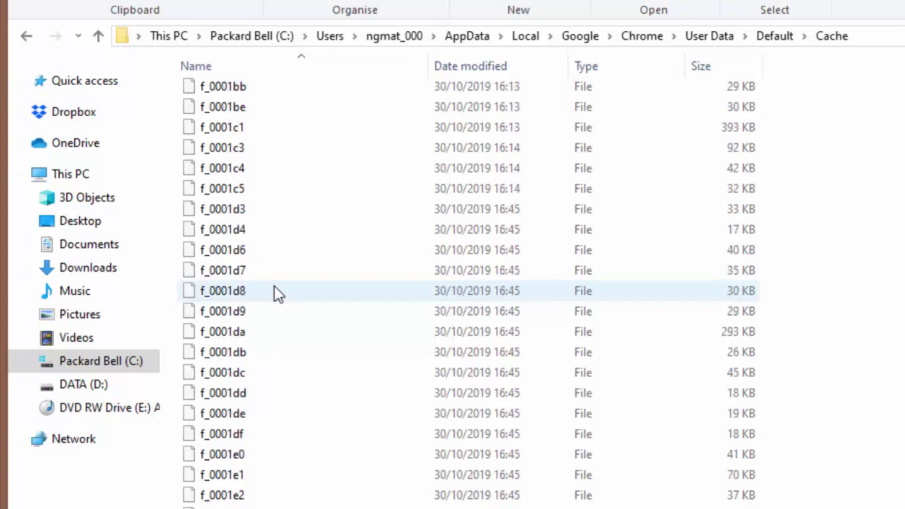
scroll(276, 296, down, 20)
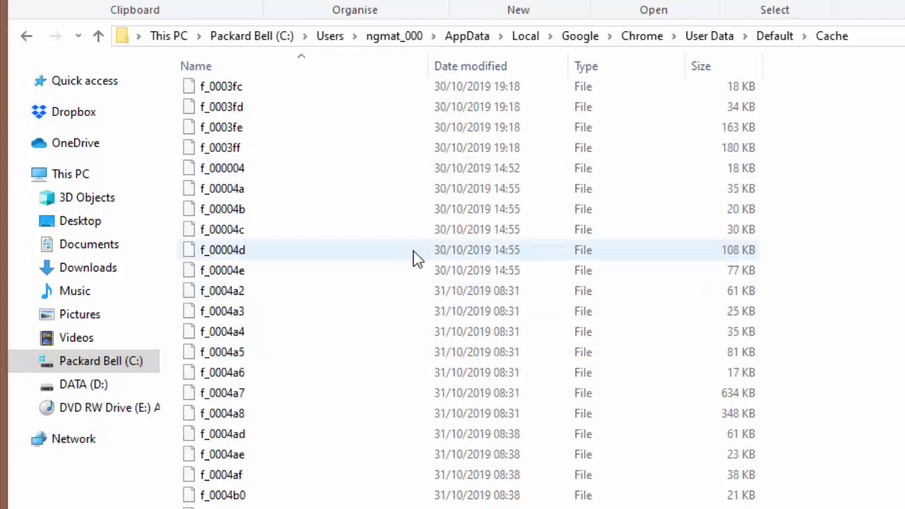
scroll(416, 258, down, 13)
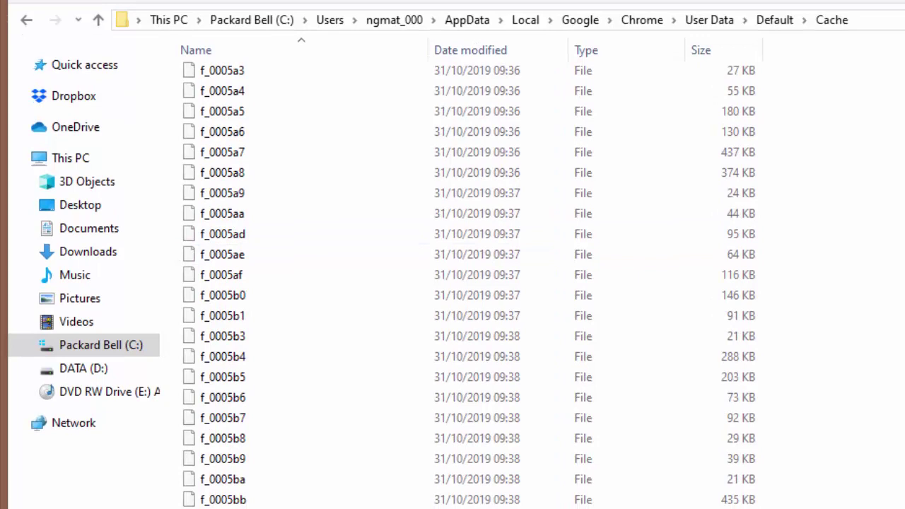
scroll(452, 283, down, 20)
scroll(452, 233, down, 20)
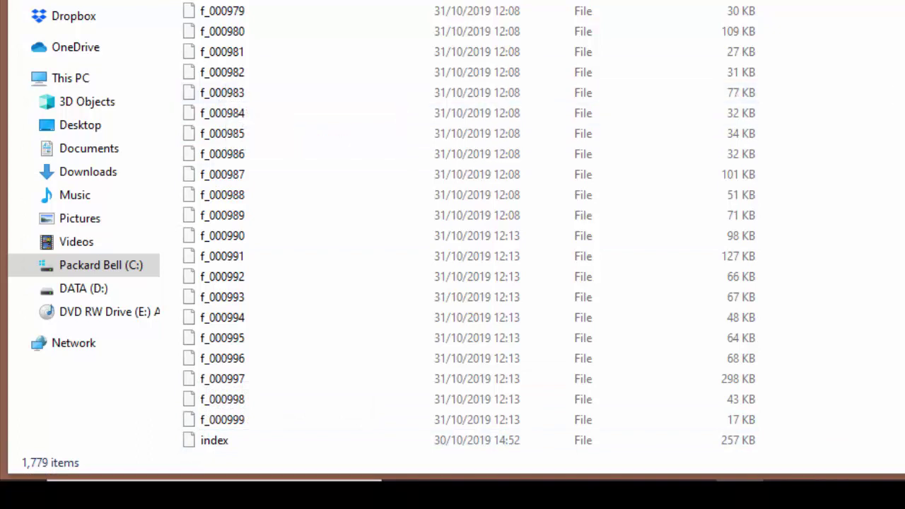
Open cached file f_000980 in TextPad and inspect its PNG signature and contents.
right_click(212, 36)
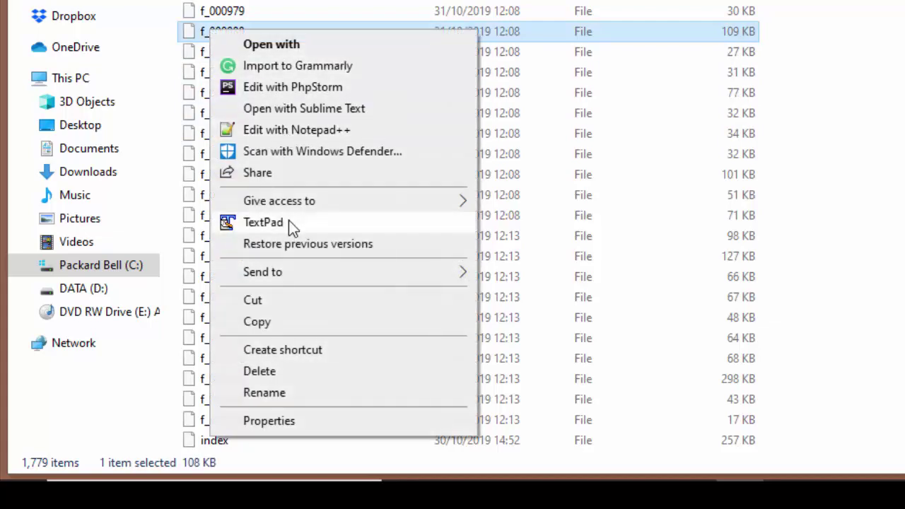
click(288, 220)
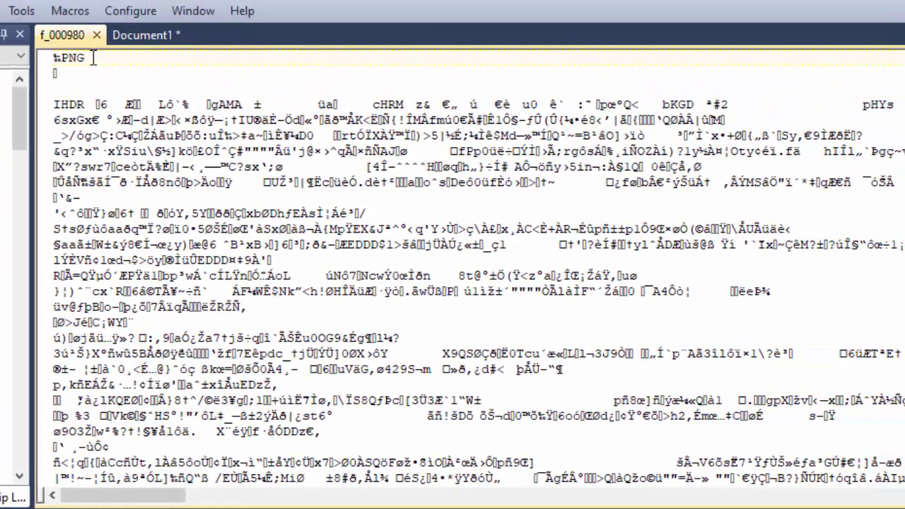
drag(85, 57, 53, 60)
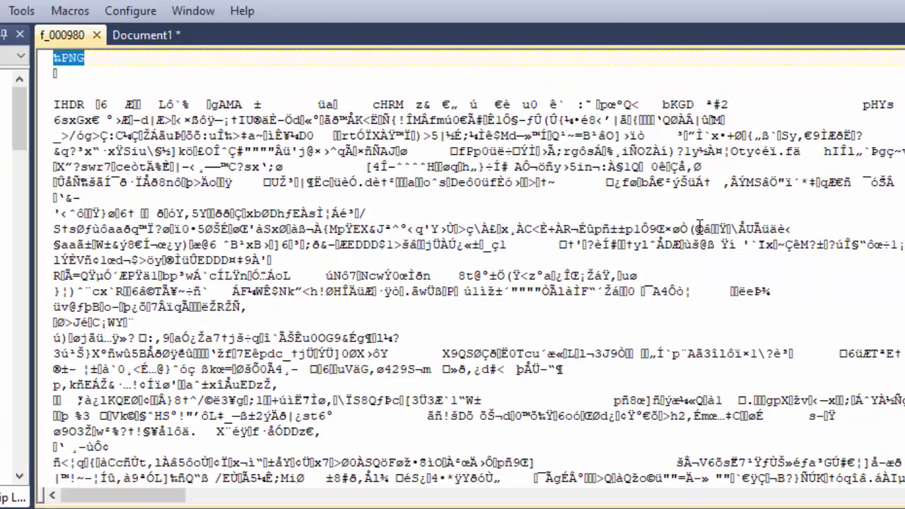
scroll(700, 226, down, 2)
scroll(700, 226, down, 5)
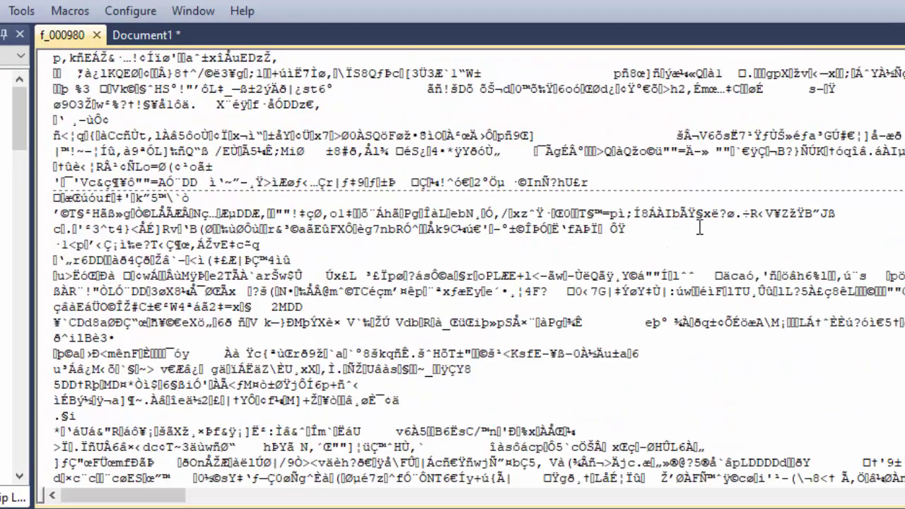
scroll(700, 226, down, 8)
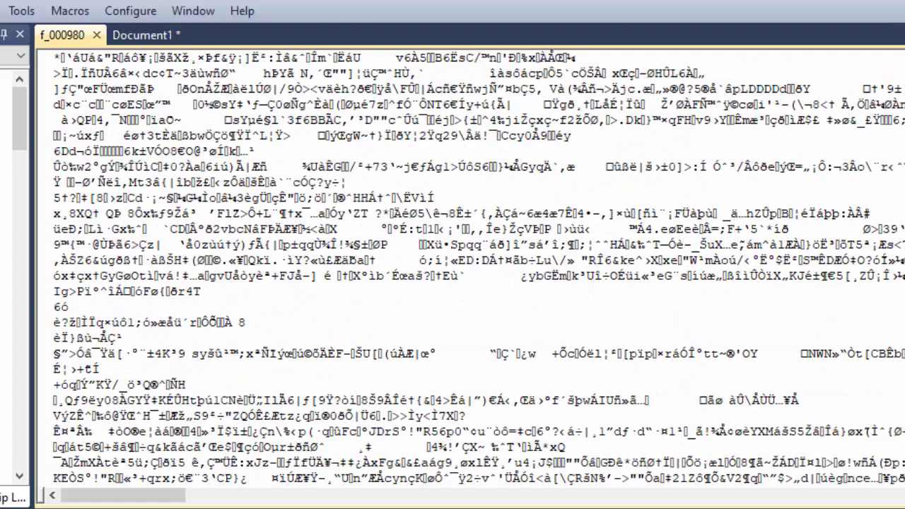
scroll(467, 269, down, 10)
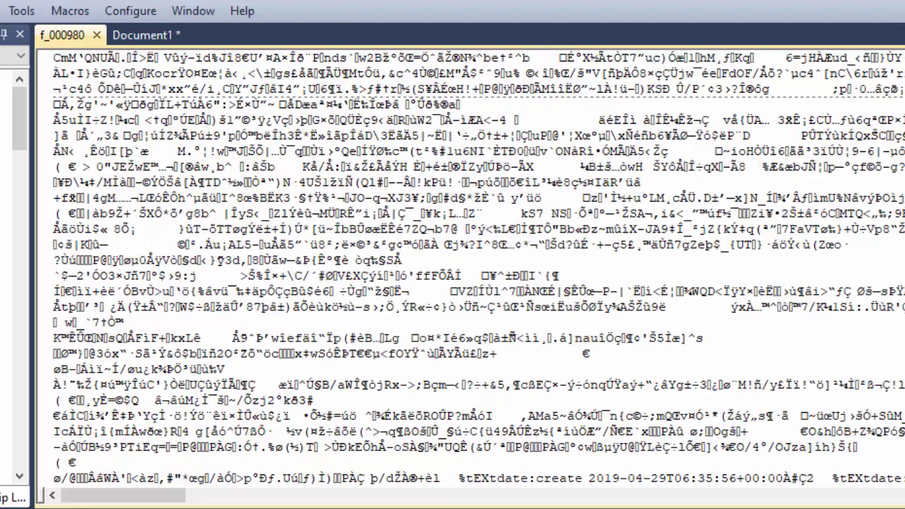
Return to the file's start, then exit TextPad without saving Document1.
key(ctrl+Home)
key(shift+End)
key(alt+F4)
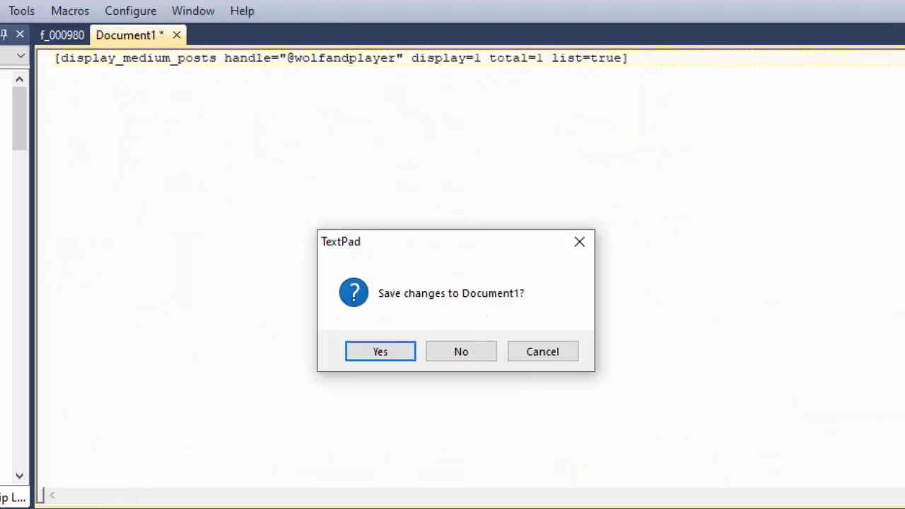
click(469, 357)
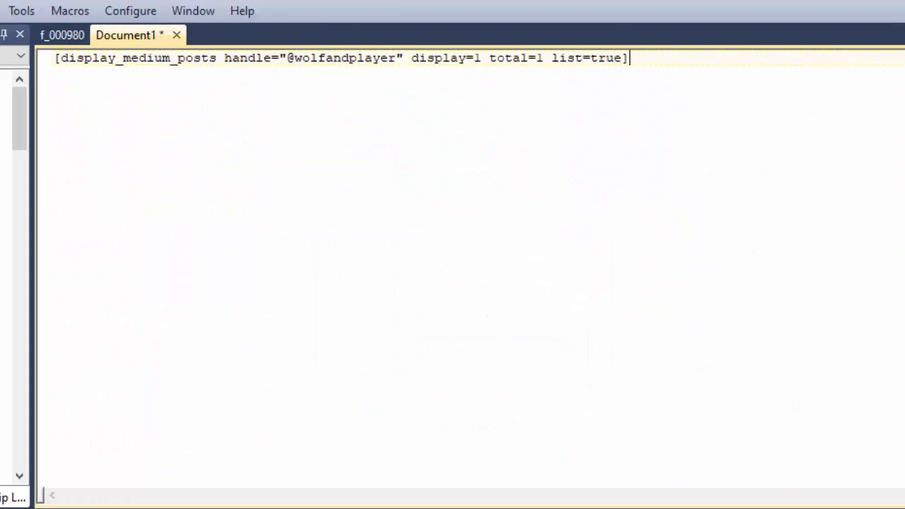
scroll(20, 329, up, 1)
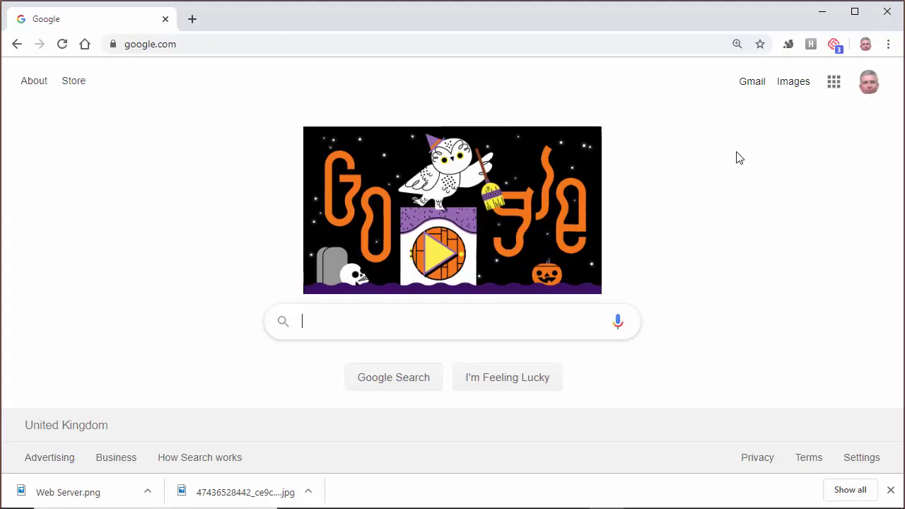
Clear Chrome's all-time cookies and cached files, then view the Cache folder, now 6 items.
key(ctrl+shift+Delete)
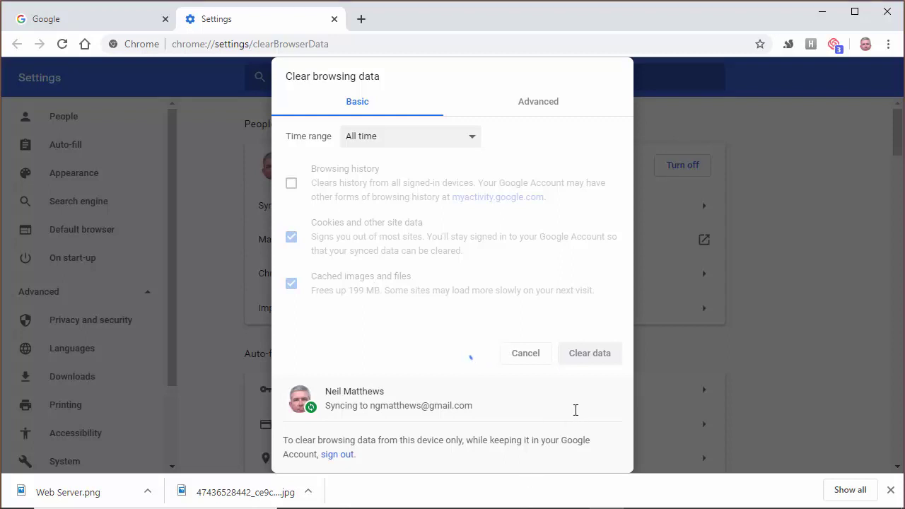
mouse_move(497, 500)
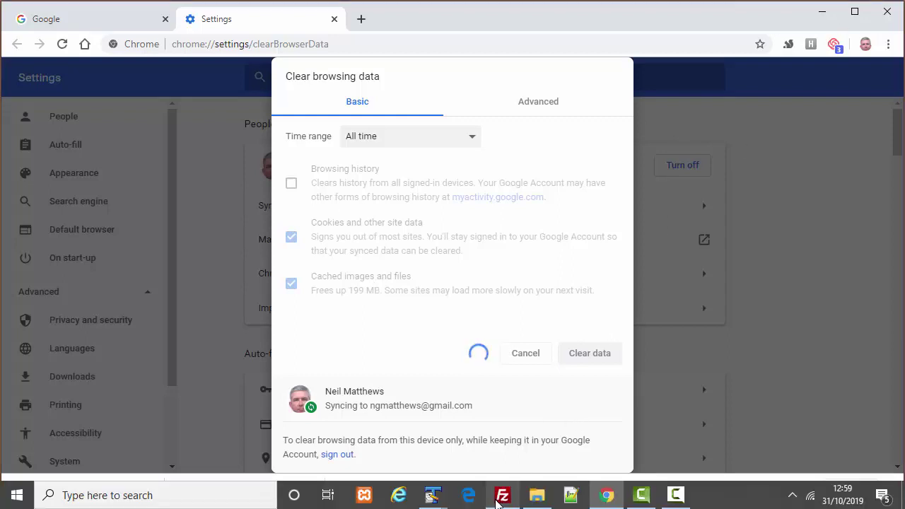
click(537, 497)
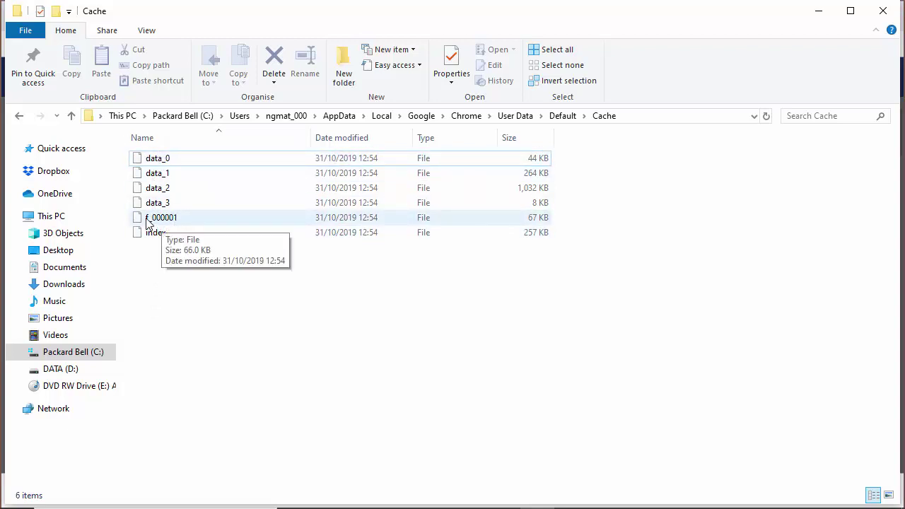
Minimize the Cache folder window, close Chrome's Settings tab and load neilmatthews.com.
click(818, 10)
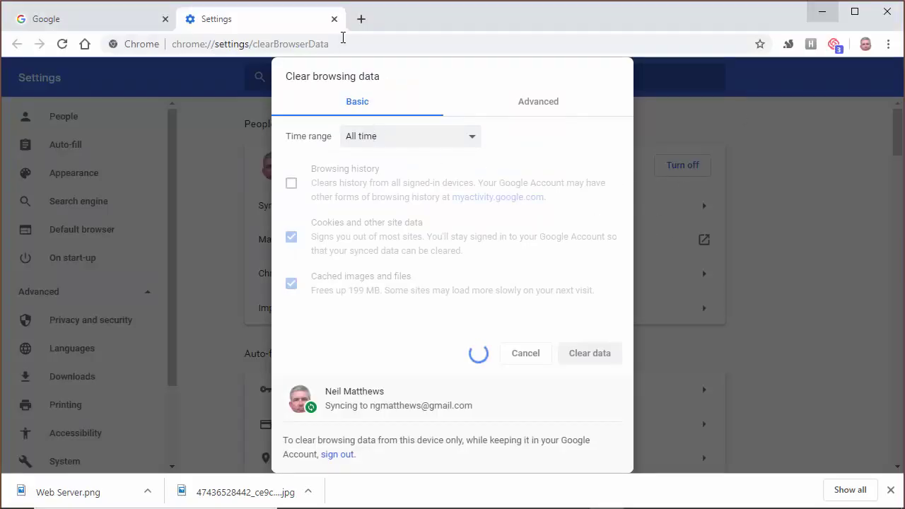
click(338, 39)
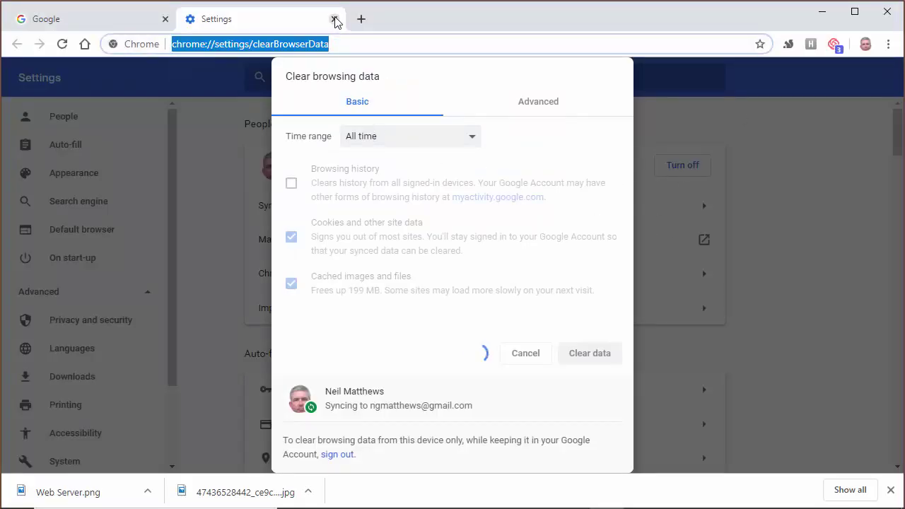
click(335, 19)
click(207, 44)
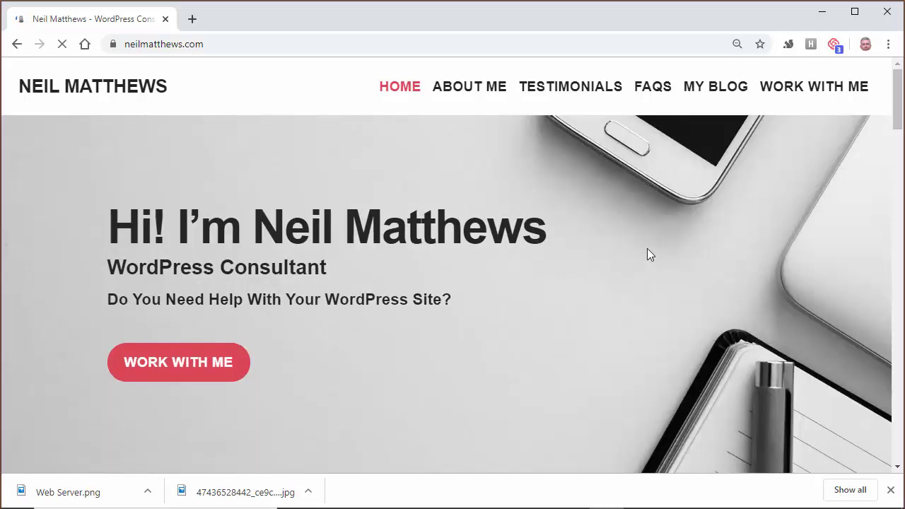
Check that the Cache folder has refilled to 20 files, then minimize it.
scroll(566, 354, down, 2)
mouse_move(592, 491)
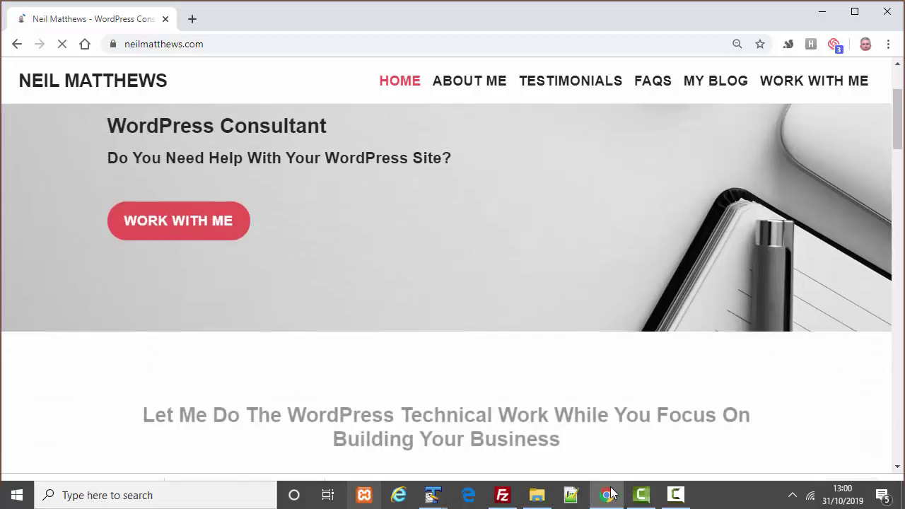
click(541, 497)
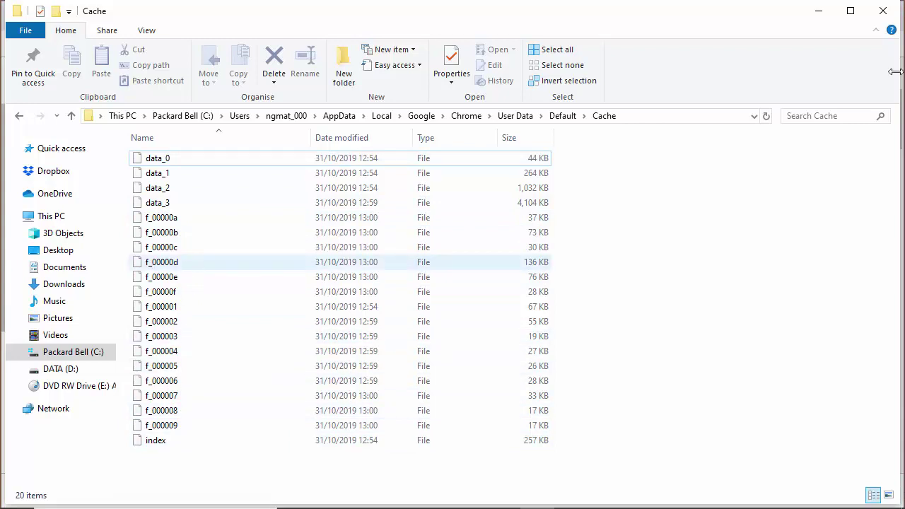
click(822, 12)
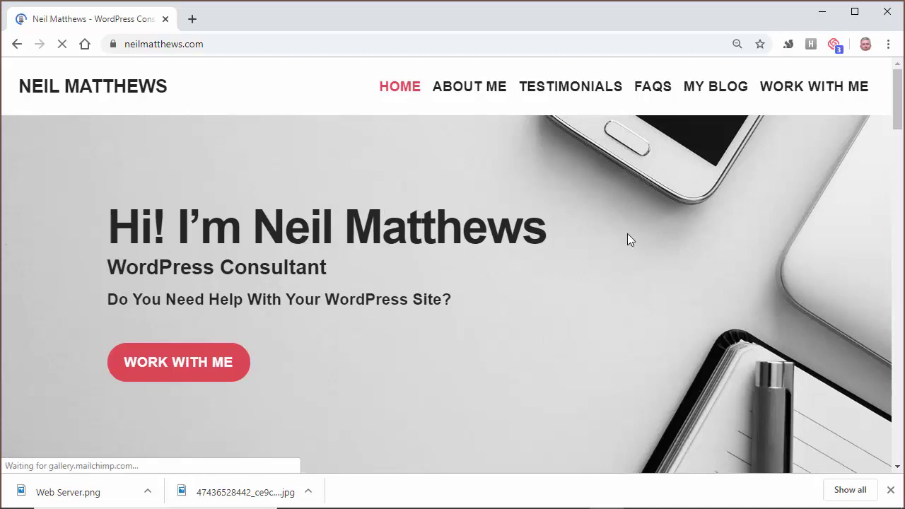
Dismiss the Mini Course subscribe popup and scroll through the neilmatthews.com homepage.
scroll(601, 258, down, 8)
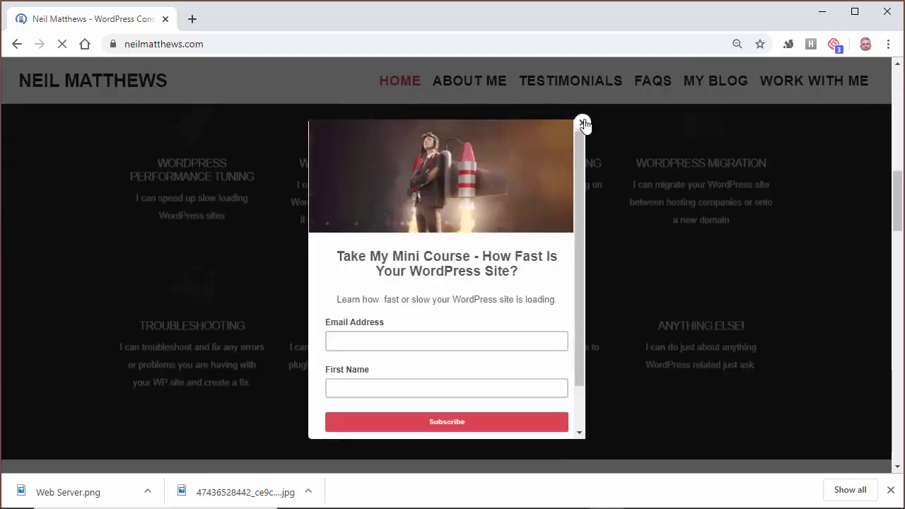
click(581, 125)
scroll(410, 277, down, 2)
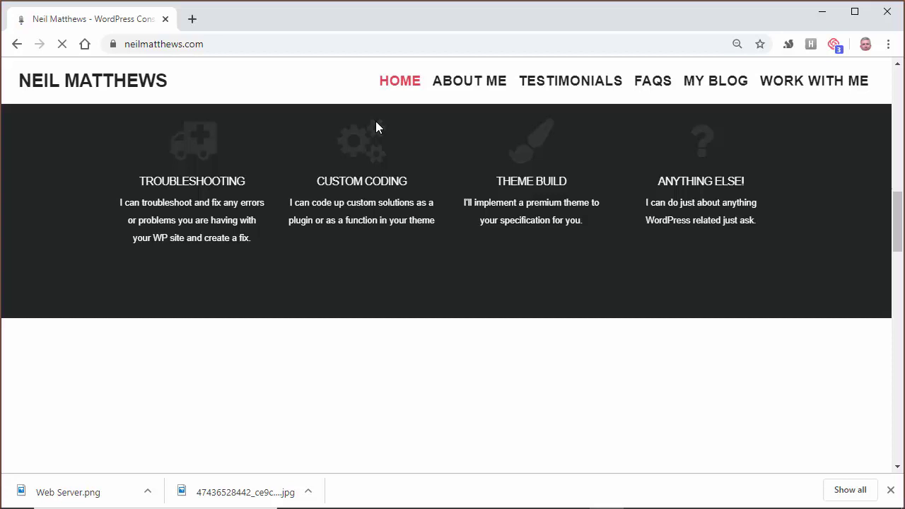
scroll(399, 231, down, 2)
scroll(399, 231, down, 2)
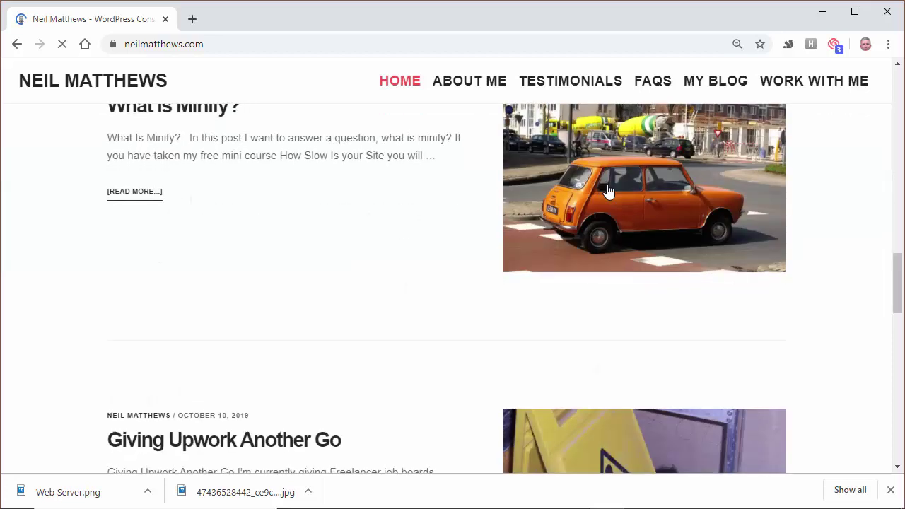
scroll(574, 247, up, 2)
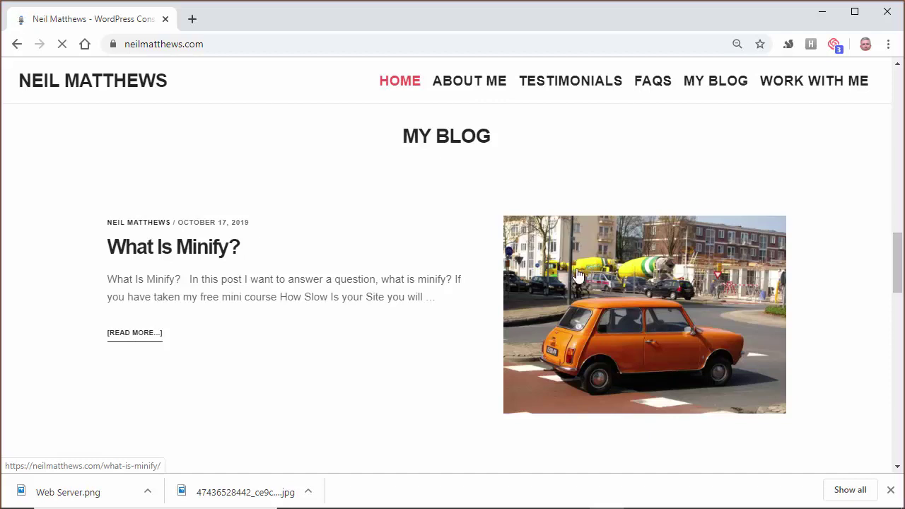
Open the 'What Is Minify?' blog post and scroll through it.
click(577, 274)
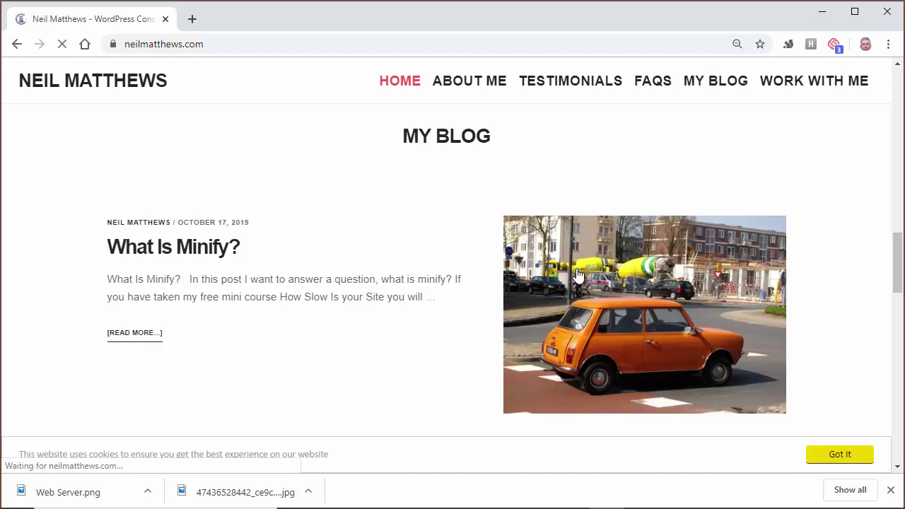
scroll(632, 245, down, 2)
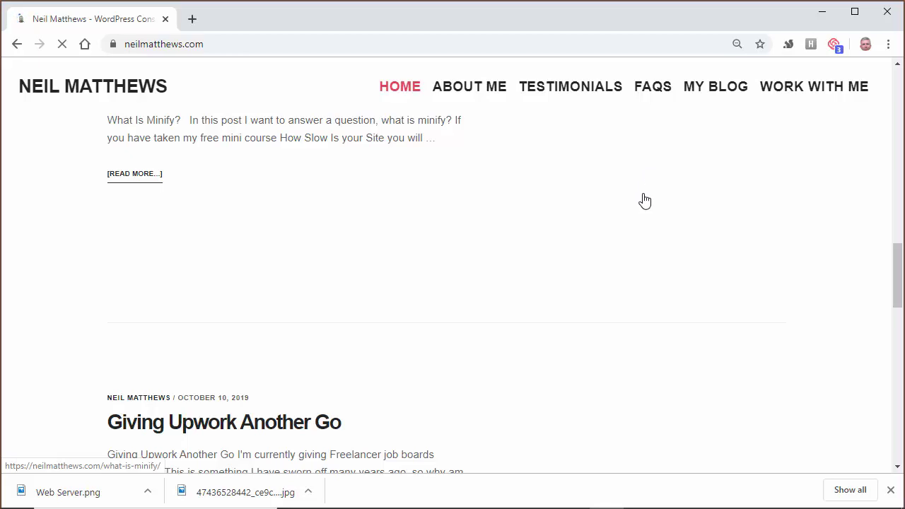
scroll(643, 198, down, 2)
scroll(643, 198, up, 10)
scroll(642, 199, up, 8)
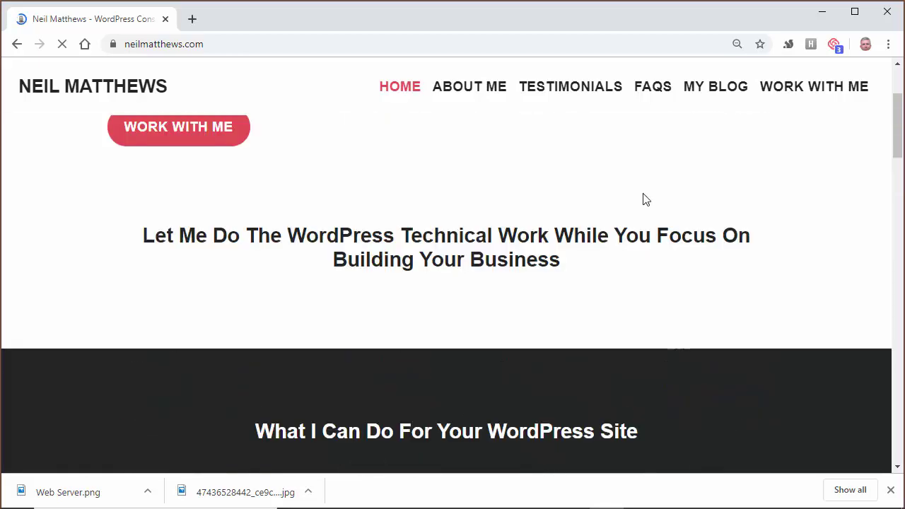